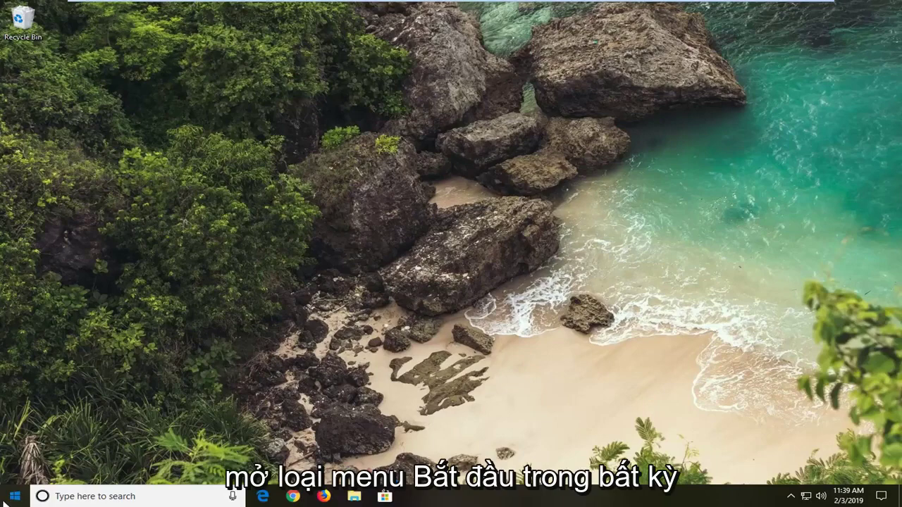
Search for ccleaner and open the file location of the CCleaner desktop app.
click(16, 497)
text(d)
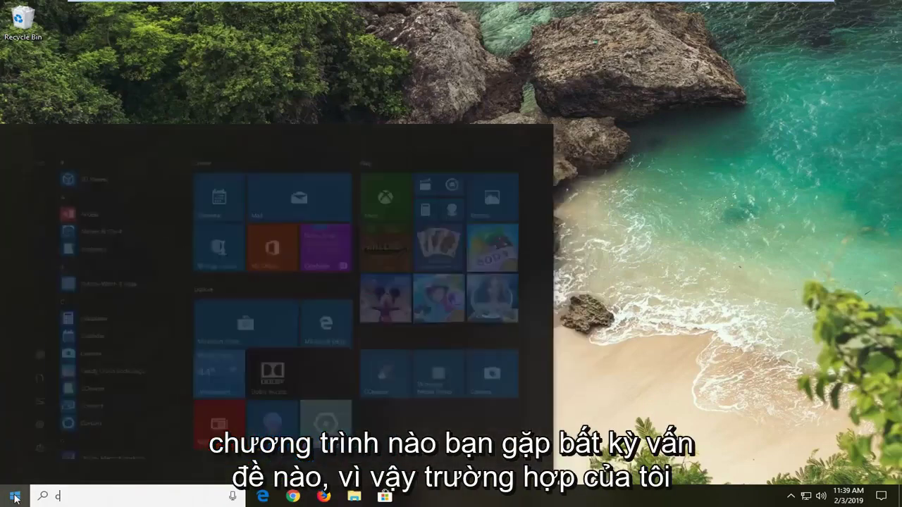
text(cleaner)
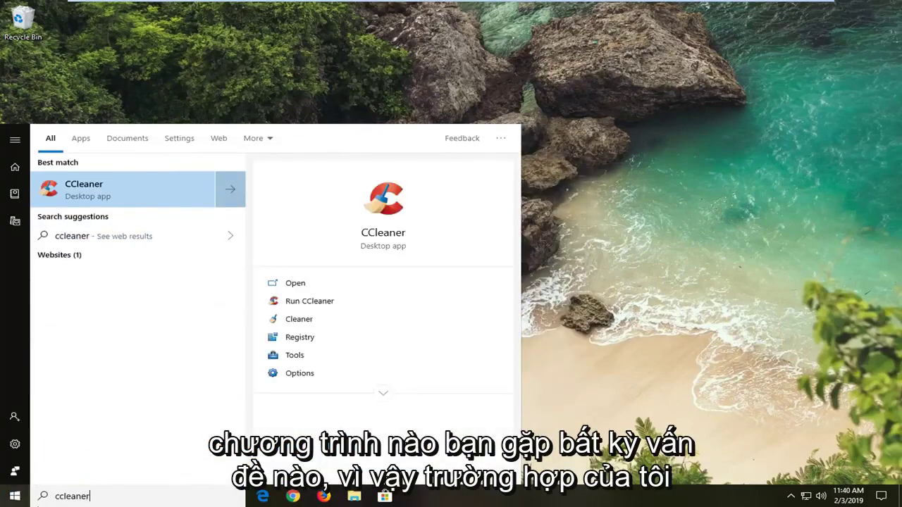
right_click(86, 192)
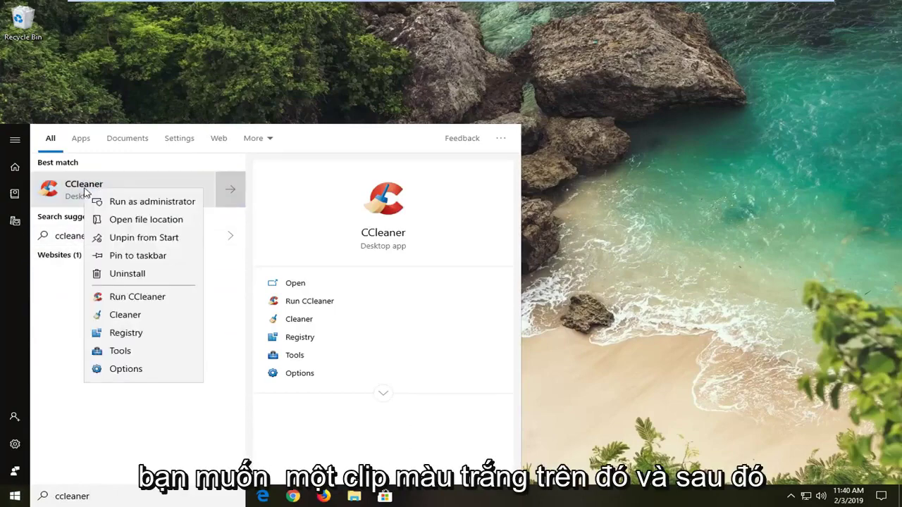
click(139, 220)
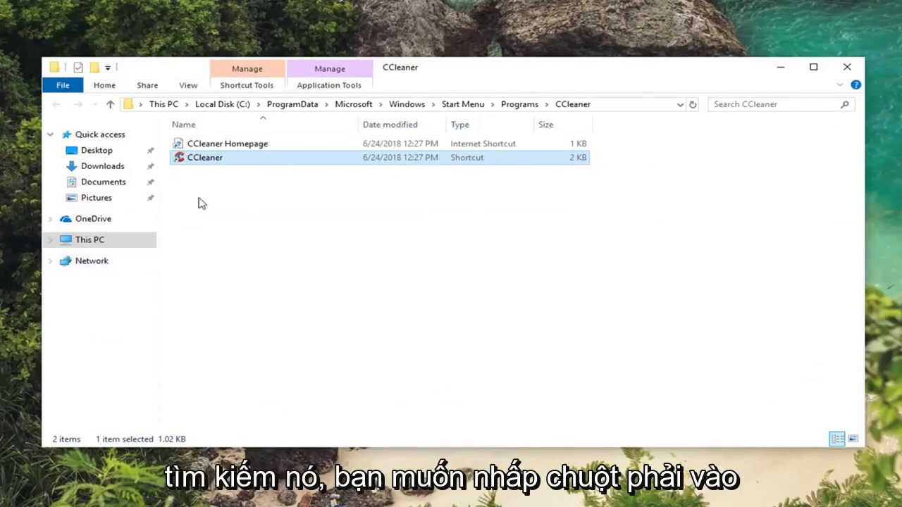
Open the CCleaner shortcut's properties and show its compatibility settings.
right_click(201, 162)
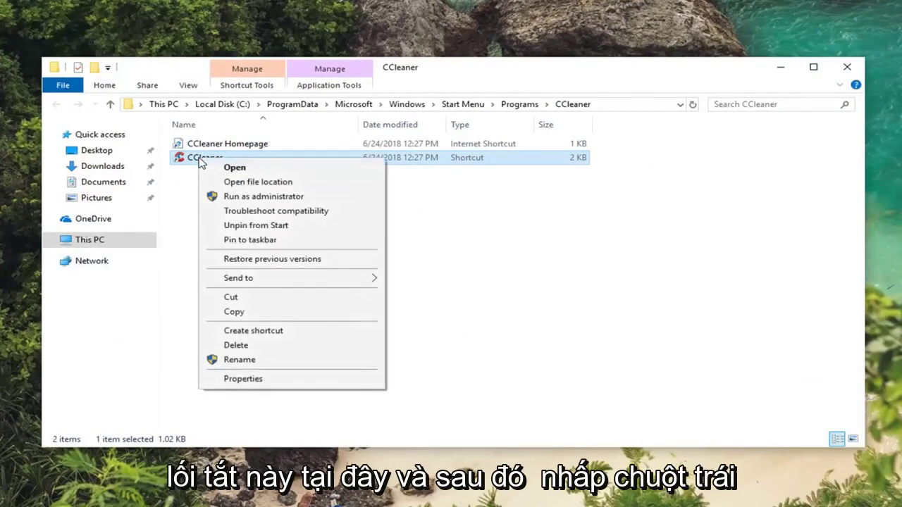
click(245, 381)
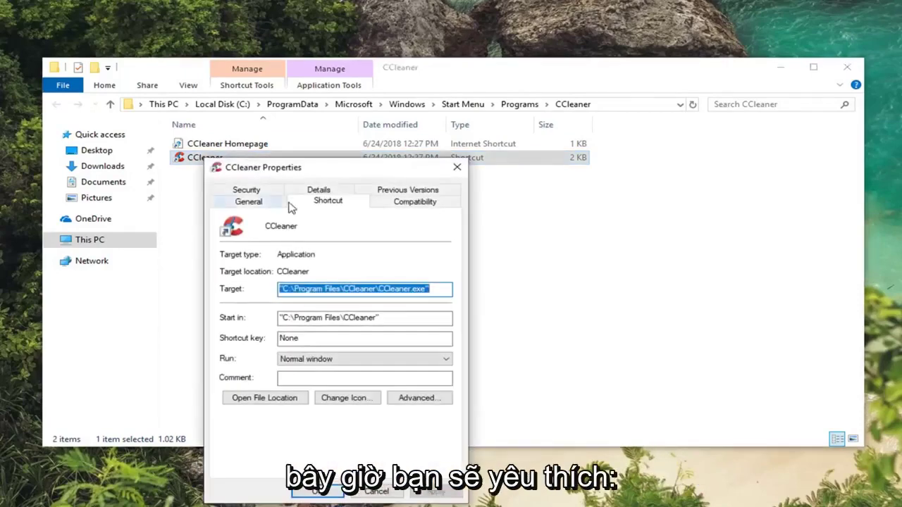
drag(296, 169, 341, 88)
click(448, 121)
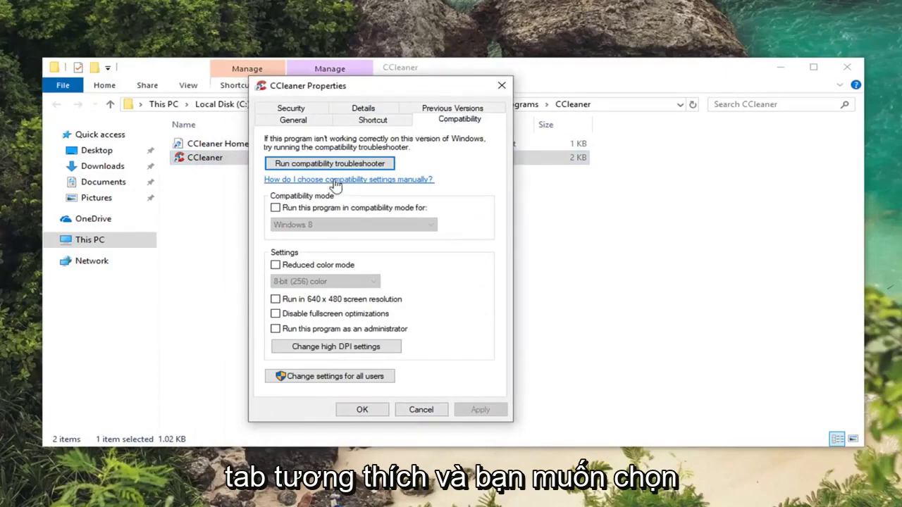
Enable compatibility mode for the CCleaner shortcut with Windows 8 as the chosen version.
click(275, 208)
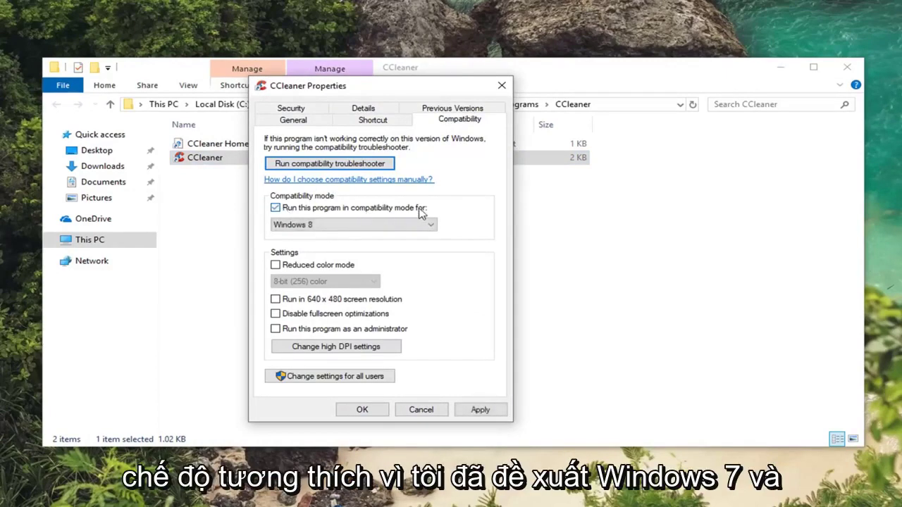
click(381, 223)
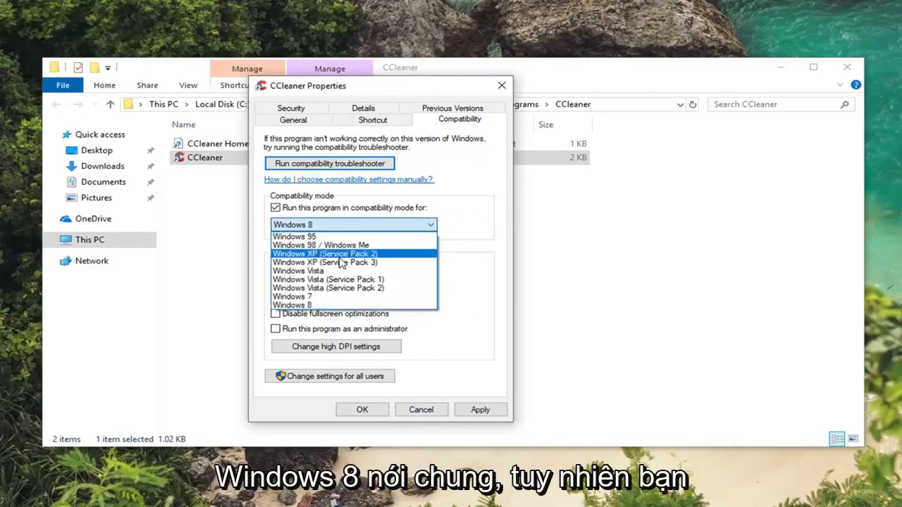
click(438, 210)
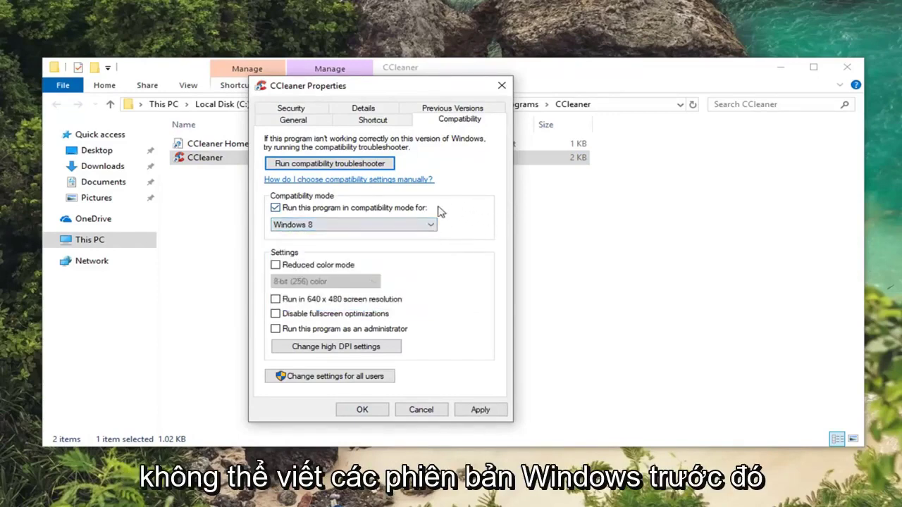
click(310, 229)
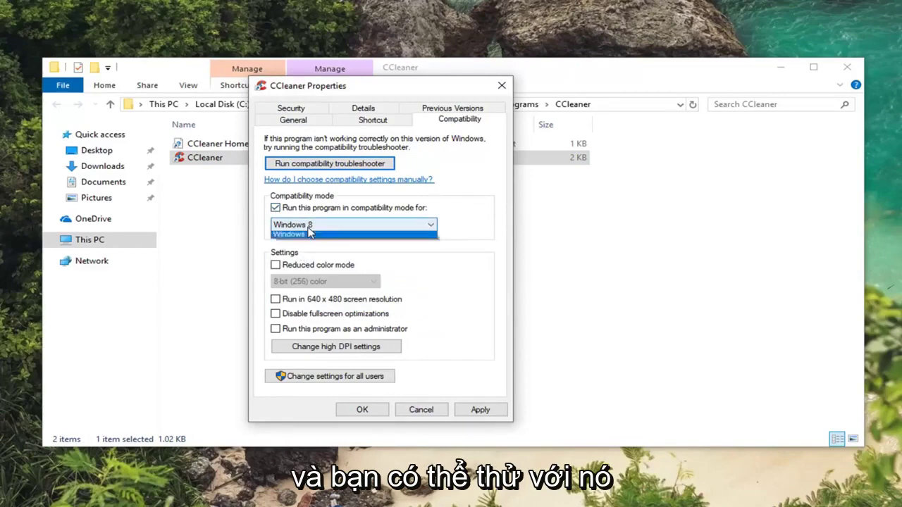
click(488, 227)
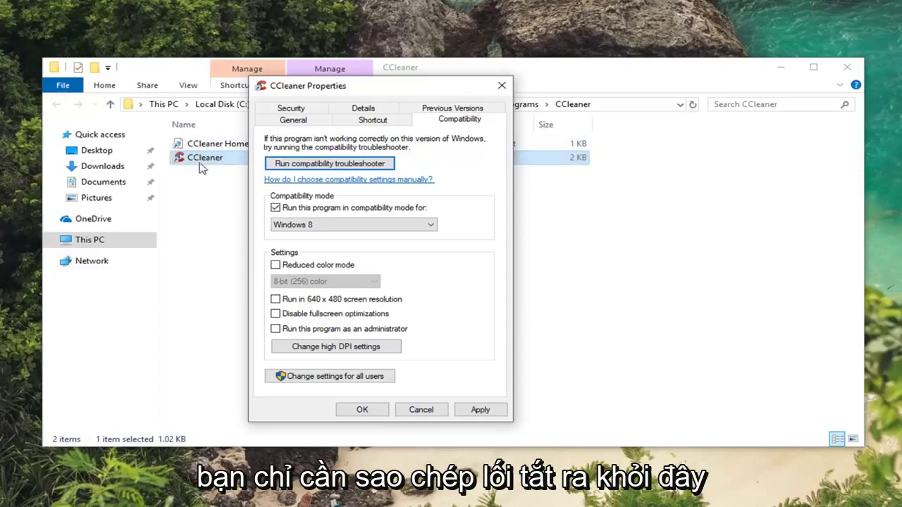
drag(352, 90, 509, 174)
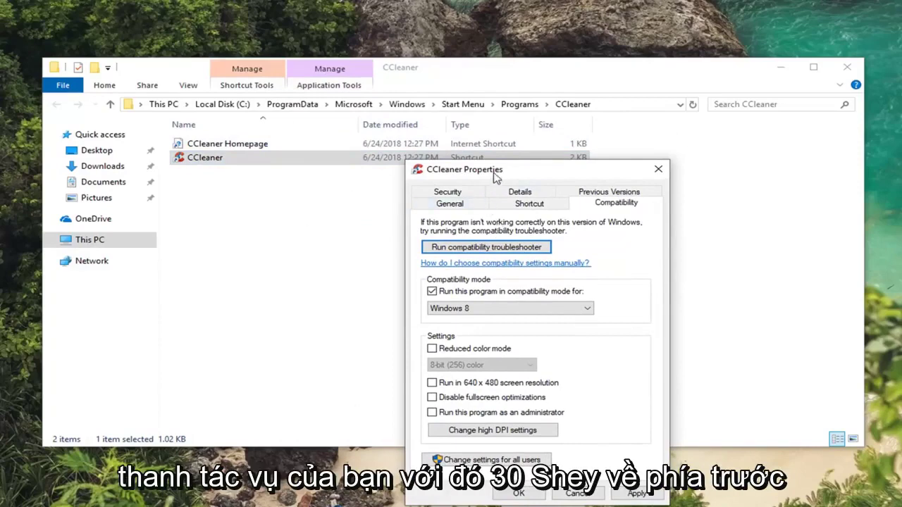
drag(495, 176, 370, 71)
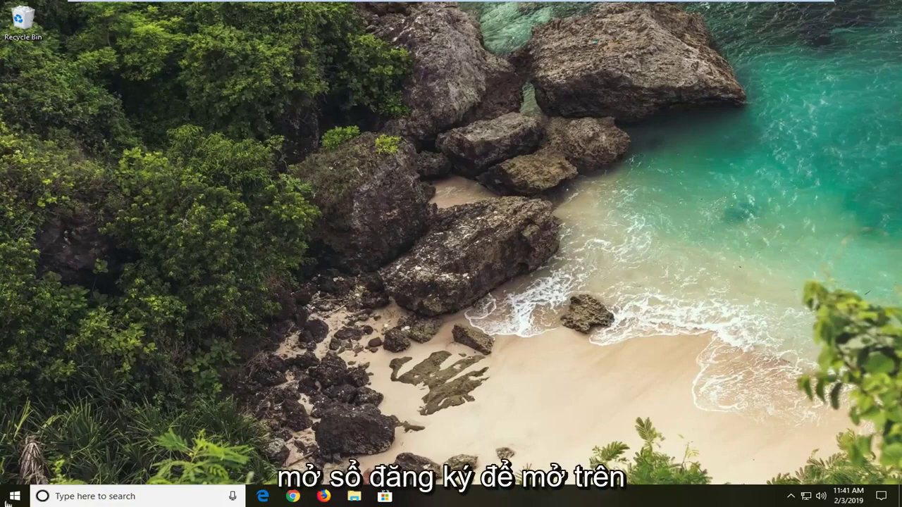
Search for regedit, run Registry Editor as administrator and allow it to make changes to the device.
click(13, 496)
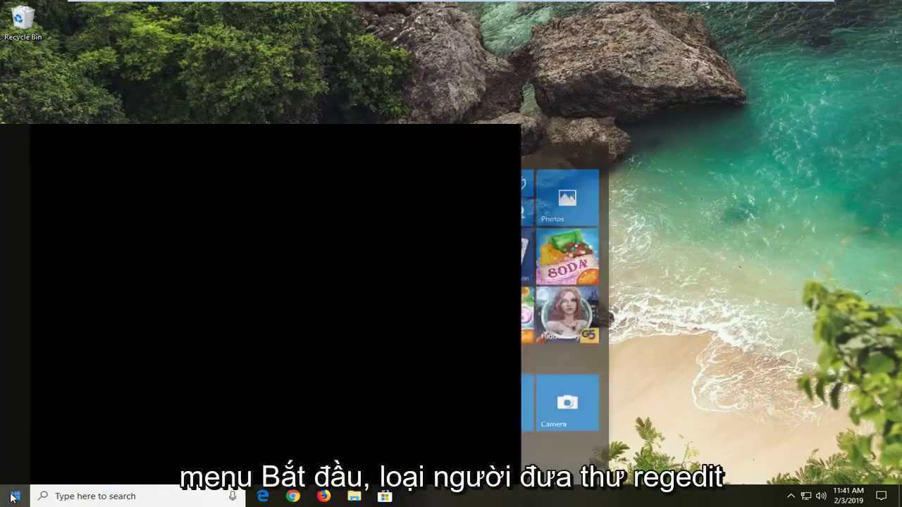
text(regedit)
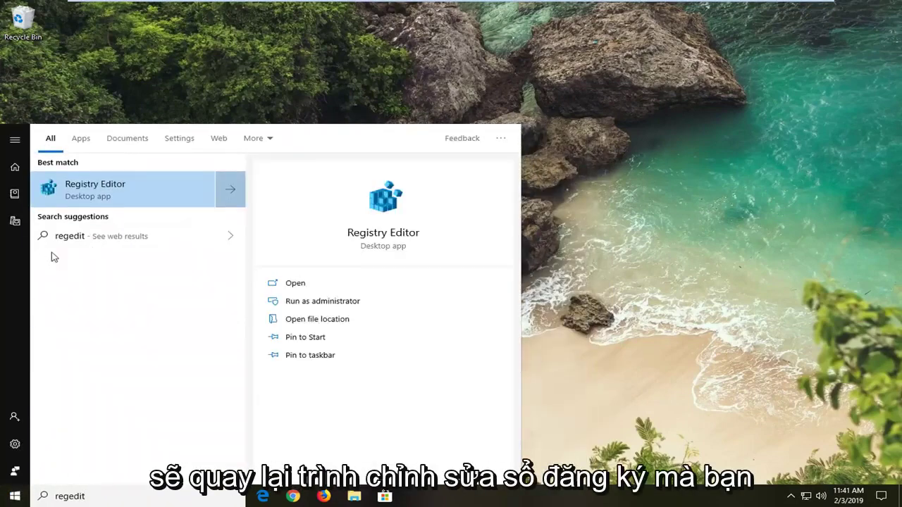
right_click(94, 194)
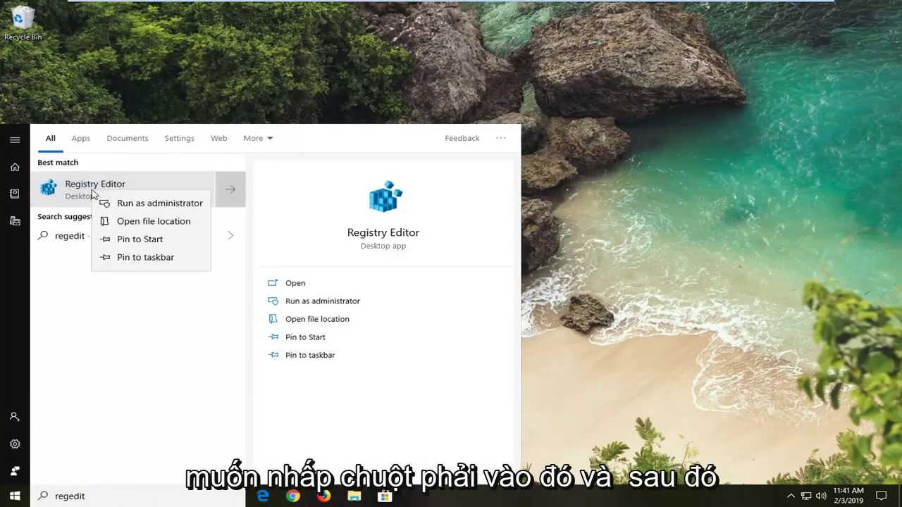
click(115, 203)
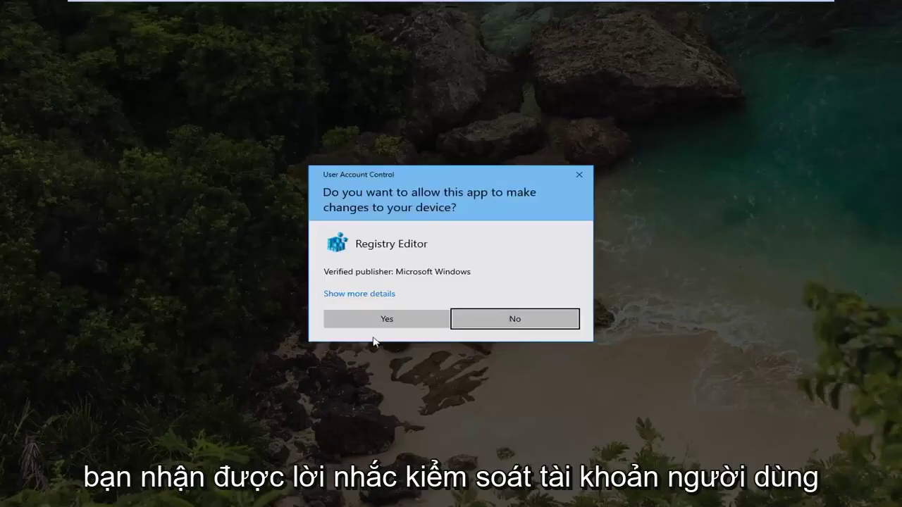
click(395, 325)
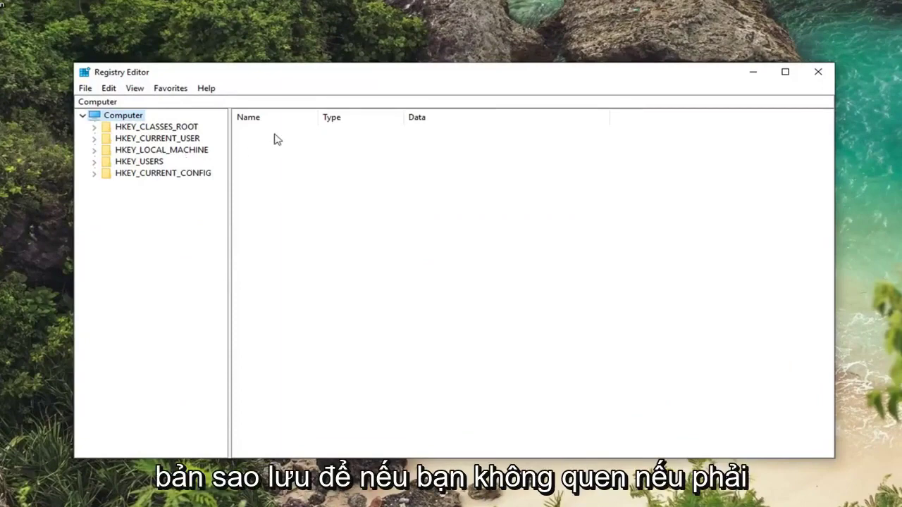
Open the registry export dialog with the export range set to All, and cancel it without saving.
click(85, 90)
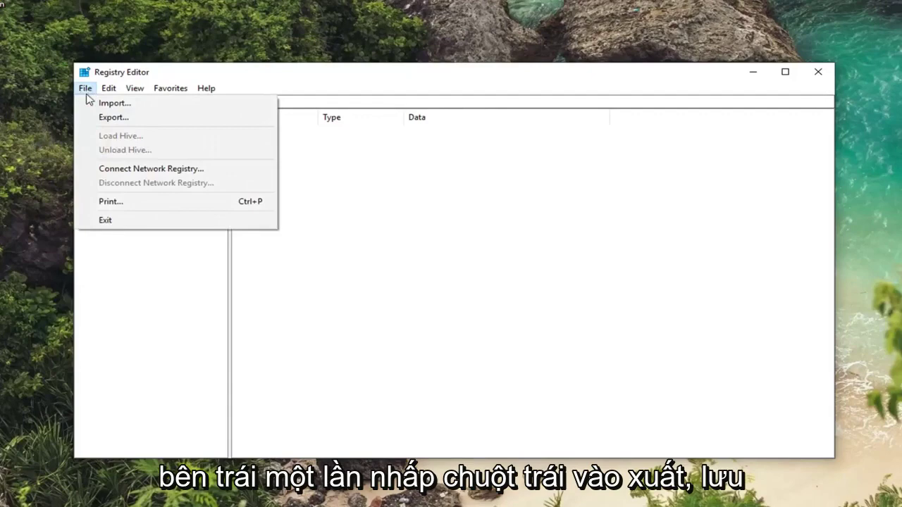
click(109, 117)
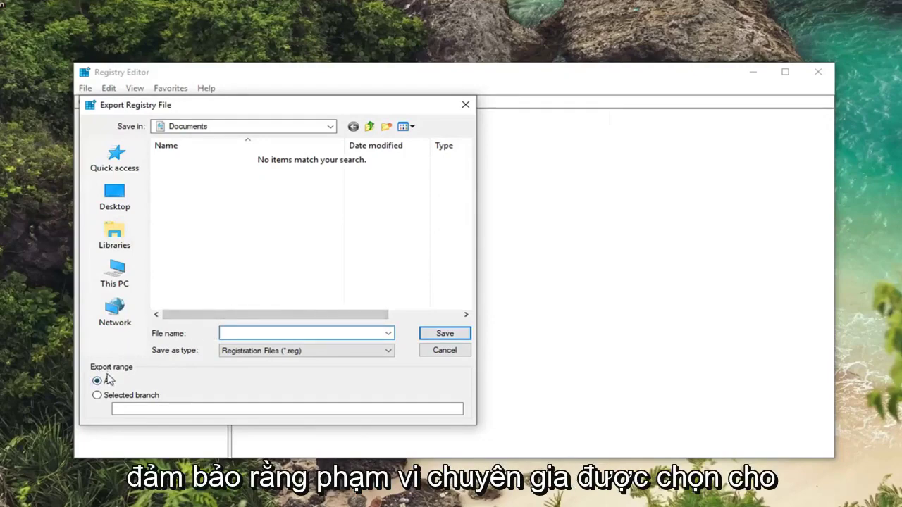
click(444, 350)
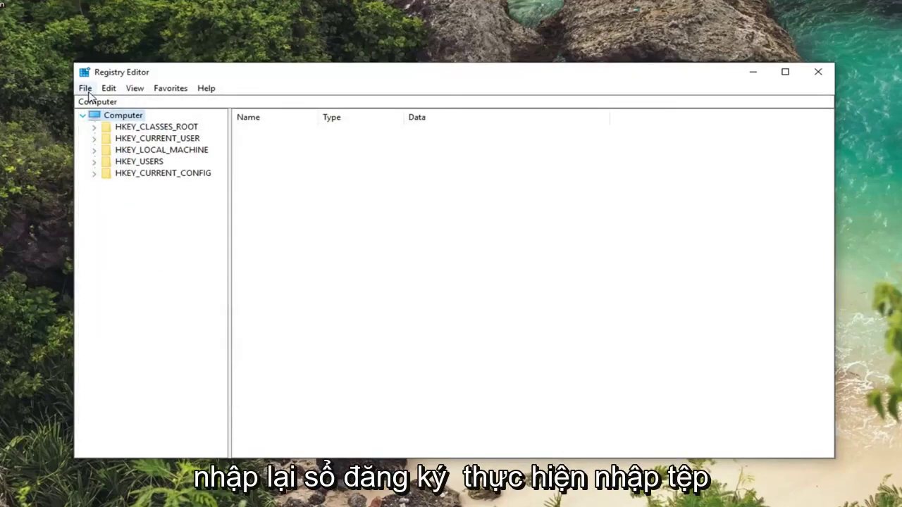
Open the registry import dialog and cancel it without choosing a file.
click(86, 94)
click(102, 104)
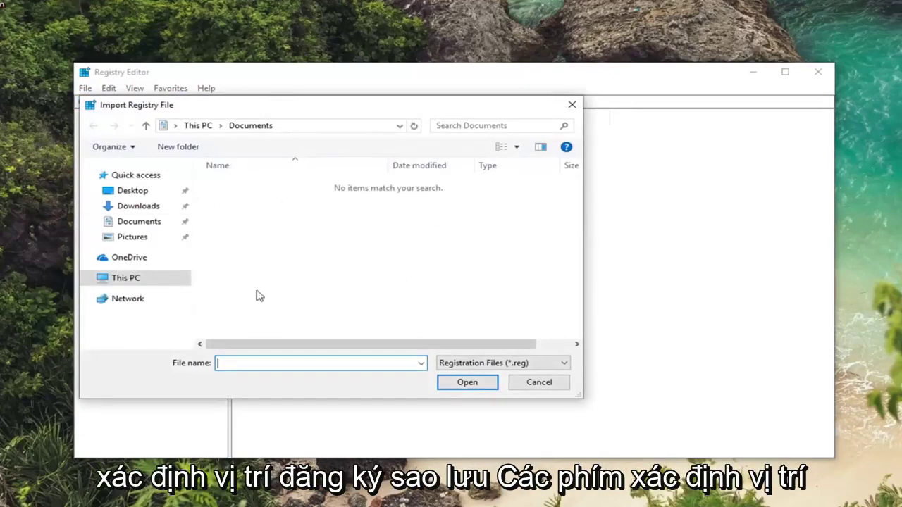
click(552, 385)
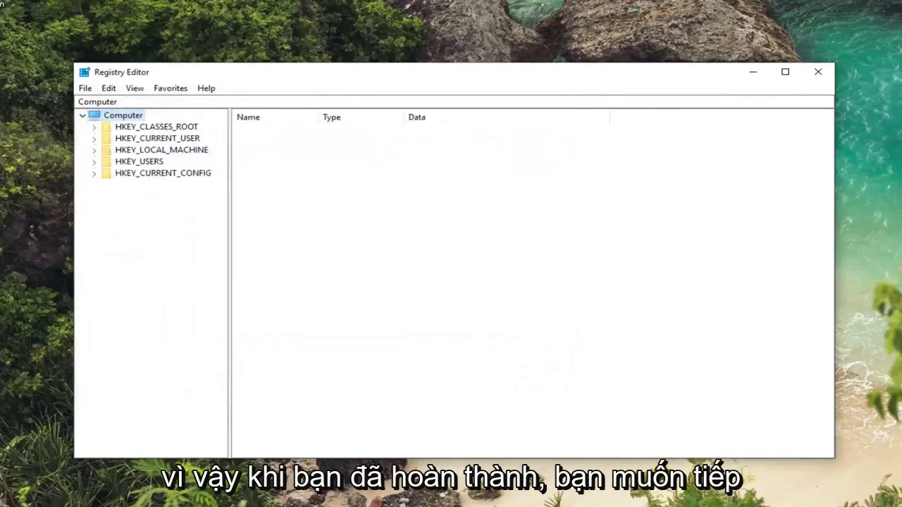
Expand the registry tree through HKEY_LOCAL_MACHINE and SOFTWARE to the Microsoft key.
click(148, 151)
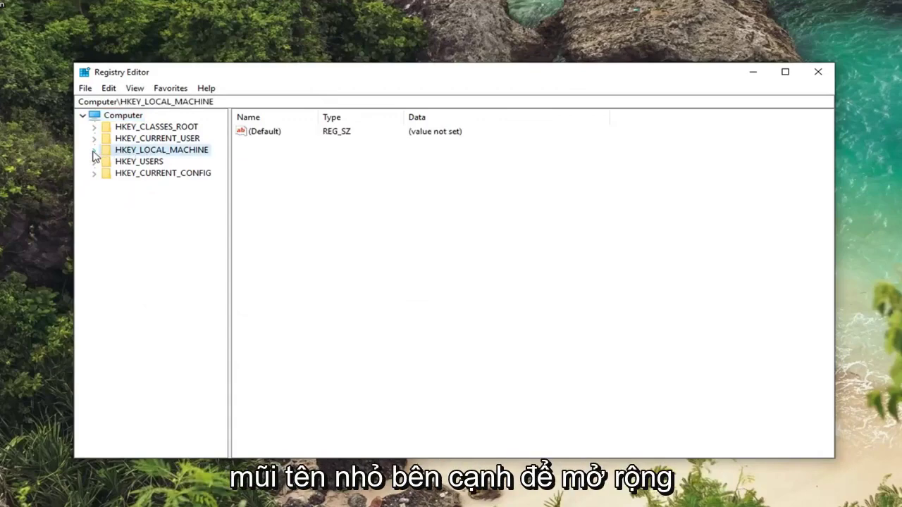
click(94, 151)
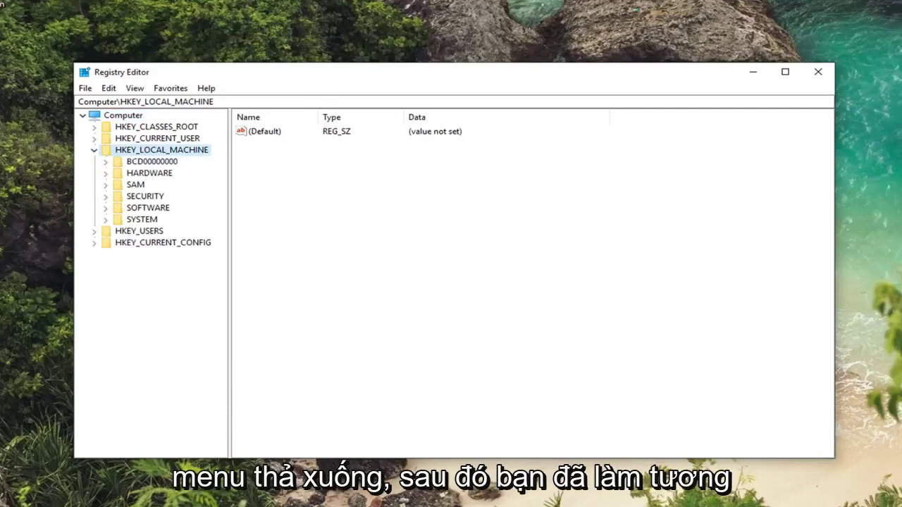
click(137, 208)
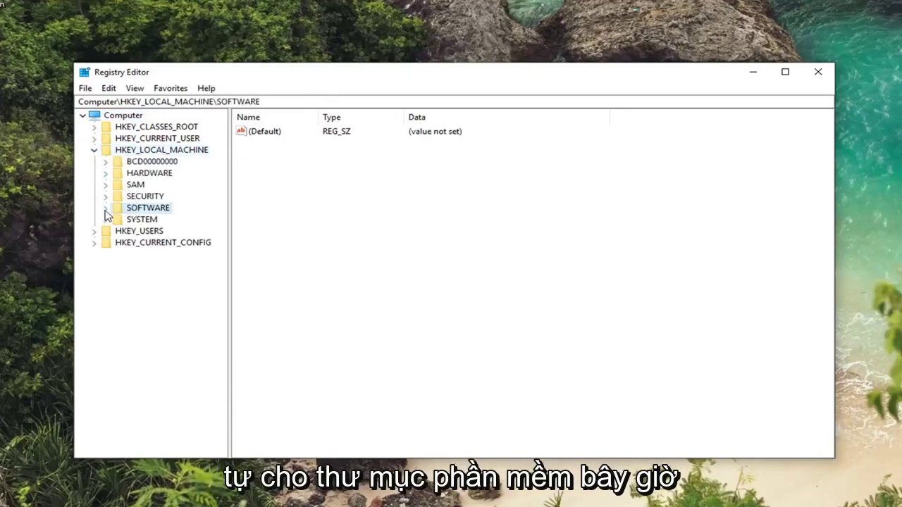
click(106, 210)
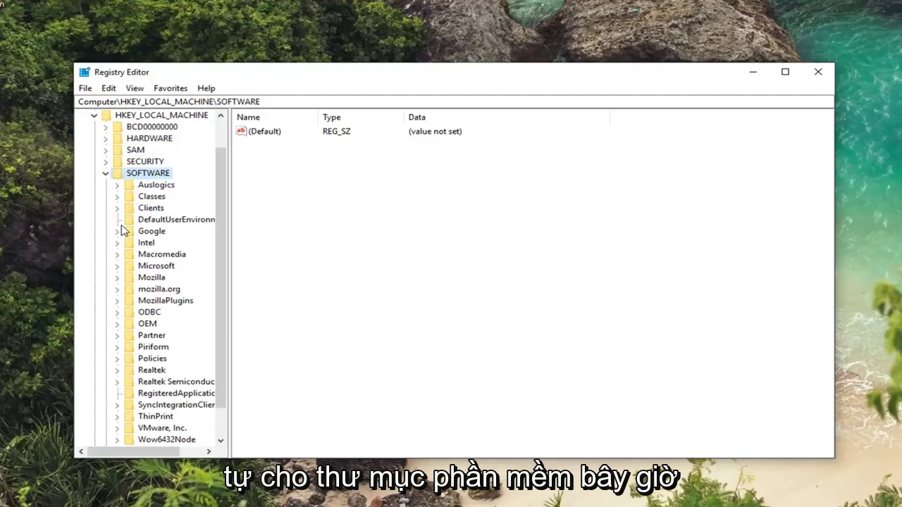
scroll(124, 231, down, 1)
click(145, 232)
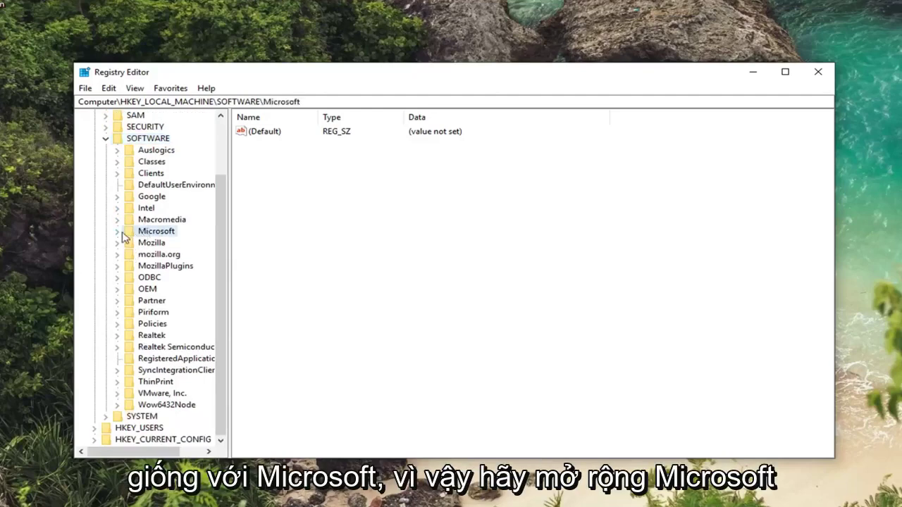
click(117, 231)
Widen the key tree and expand Windows NT and its CurrentVersion key under Microsoft.
drag(229, 208, 355, 203)
scroll(187, 287, down, 20)
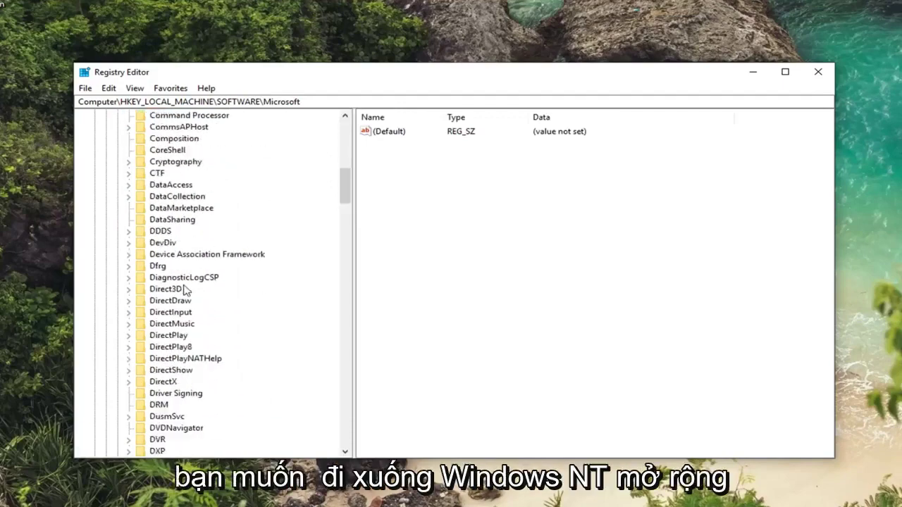
scroll(163, 317, down, 20)
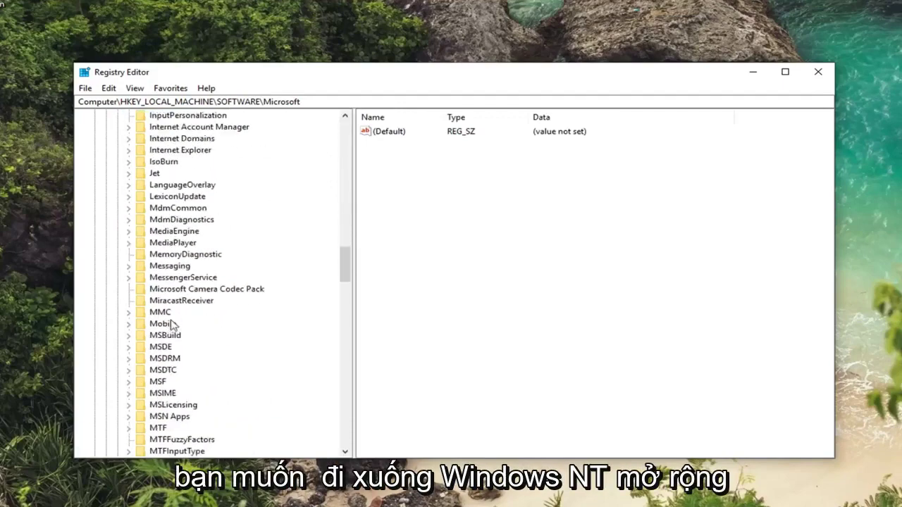
scroll(168, 329, down, 5)
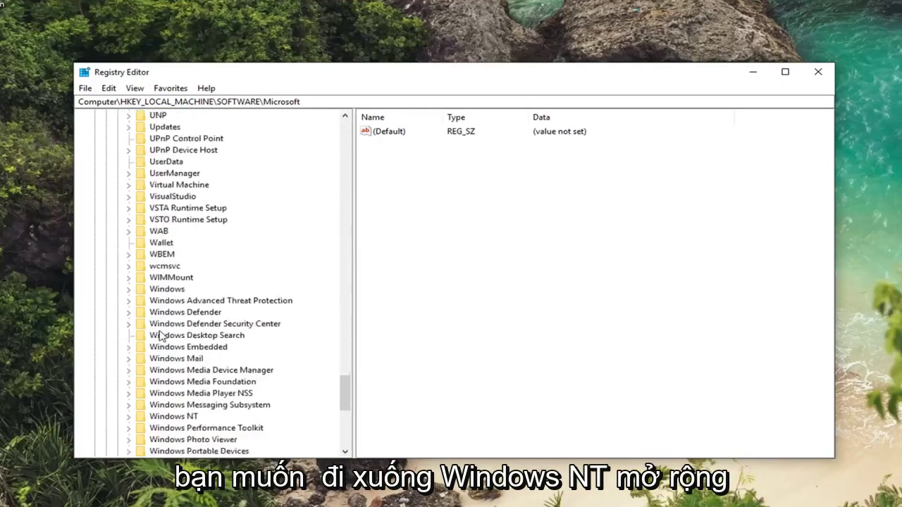
click(151, 346)
click(128, 348)
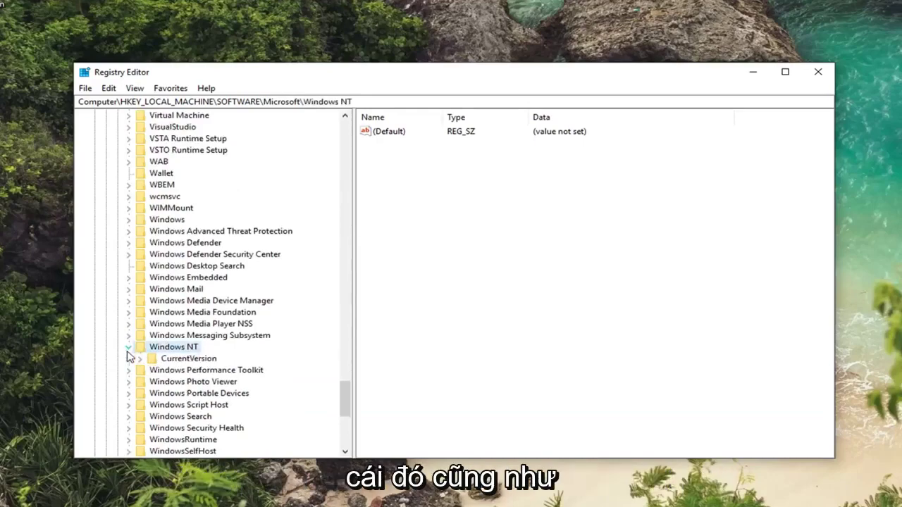
click(141, 360)
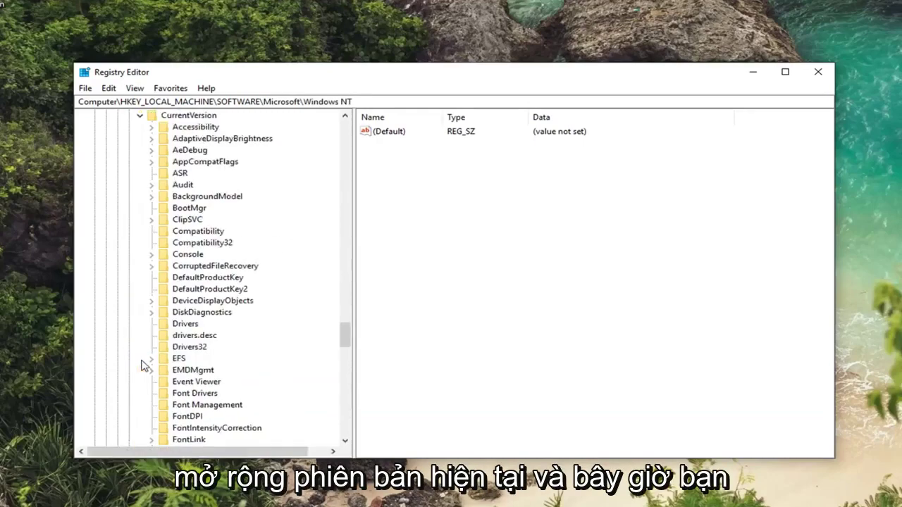
Select the Windows key under Windows NT\CurrentVersion in the registry tree.
scroll(162, 356, down, 20)
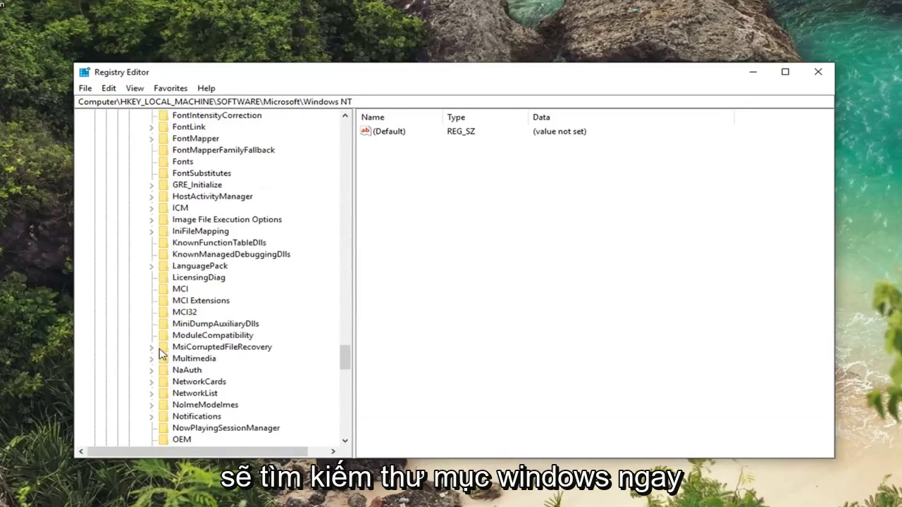
scroll(167, 360, down, 4)
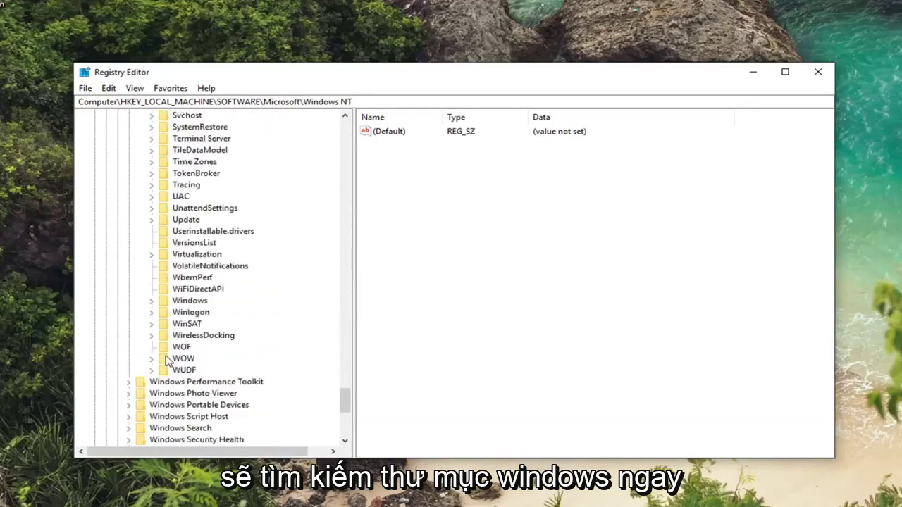
click(189, 301)
scroll(153, 336, up, 2)
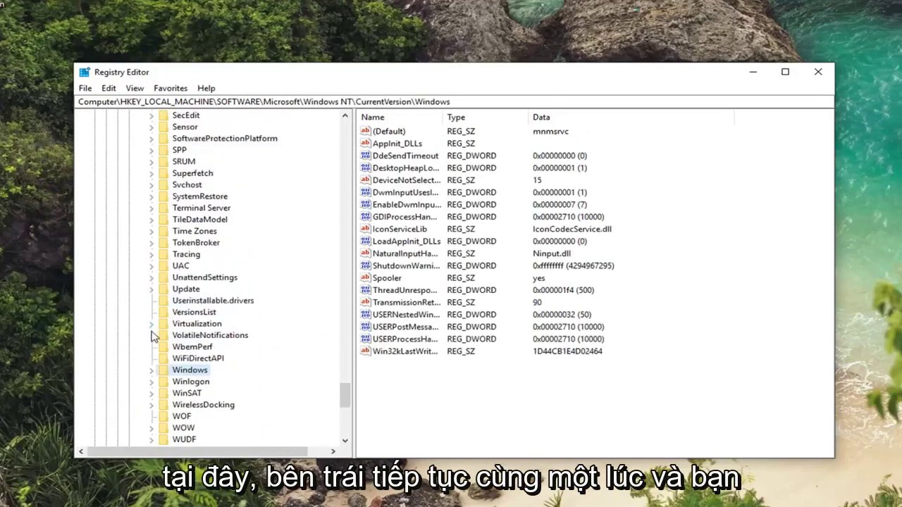
Make sure the LoadAppInit_DLLs value data is 0 in hexadecimal, accept it, and close the Registry Editor.
click(402, 243)
double_click(387, 241)
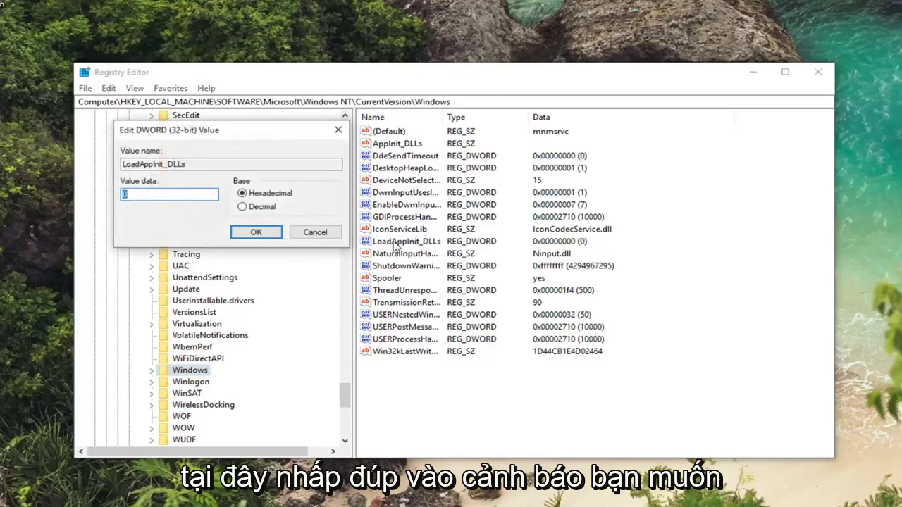
drag(248, 132, 552, 148)
click(423, 204)
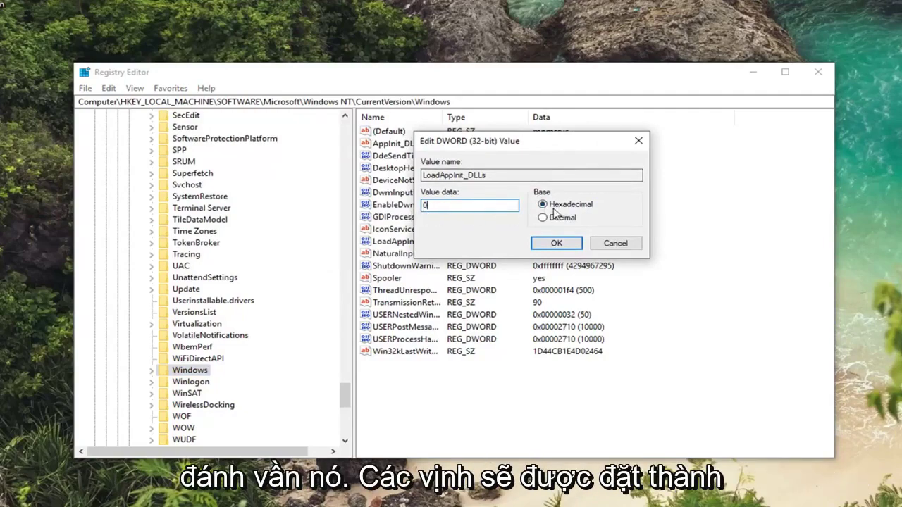
click(557, 244)
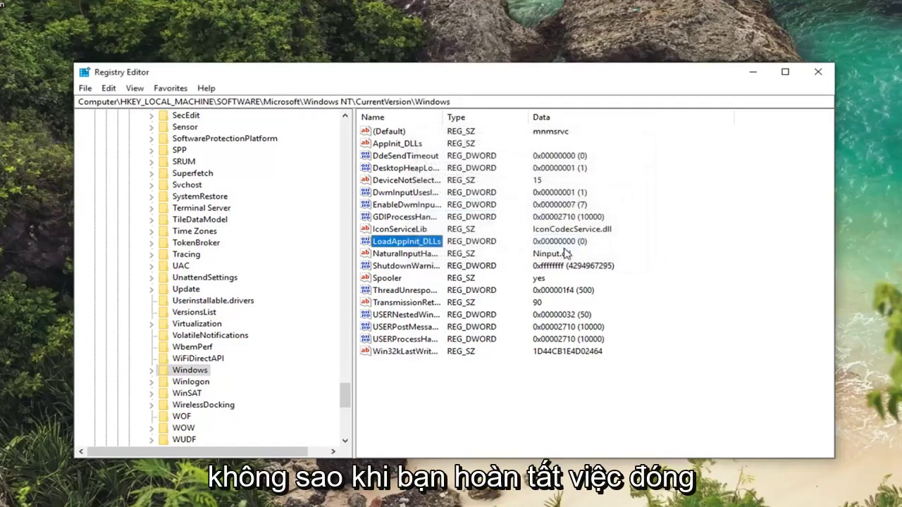
click(816, 72)
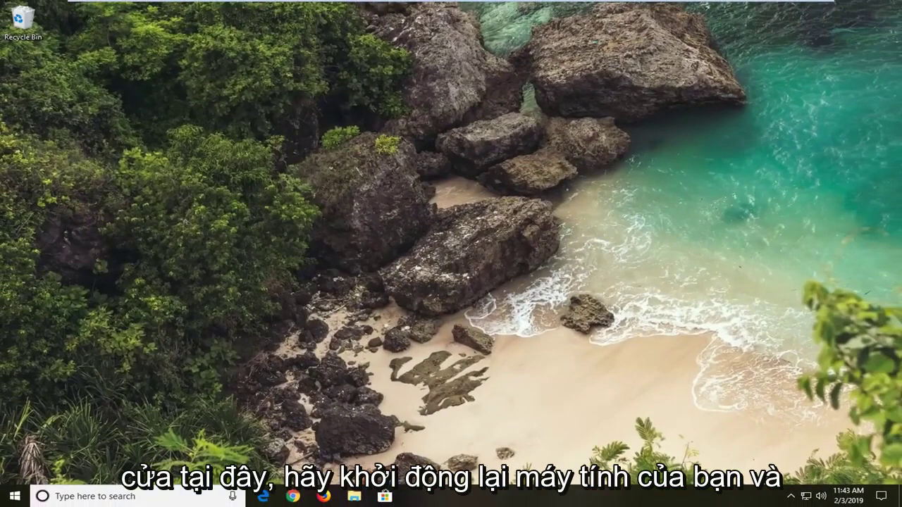